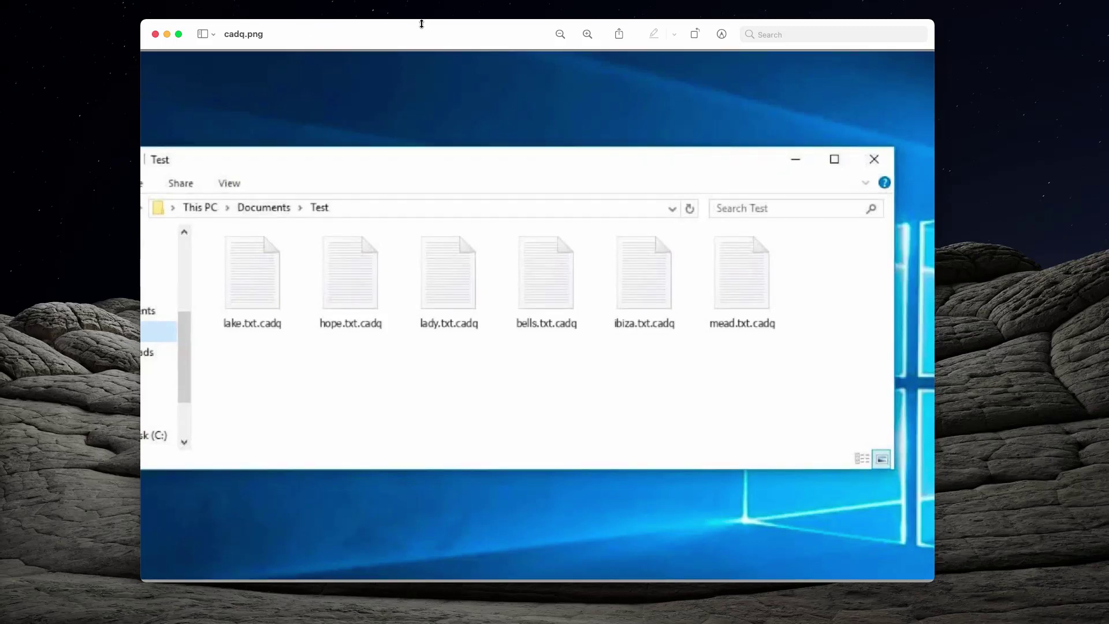
Reposition the Preview window and scroll across cadq.png to view the .cadq-encrypted files in the Test folder.
left_click_drag(422, 24, 422, 29)
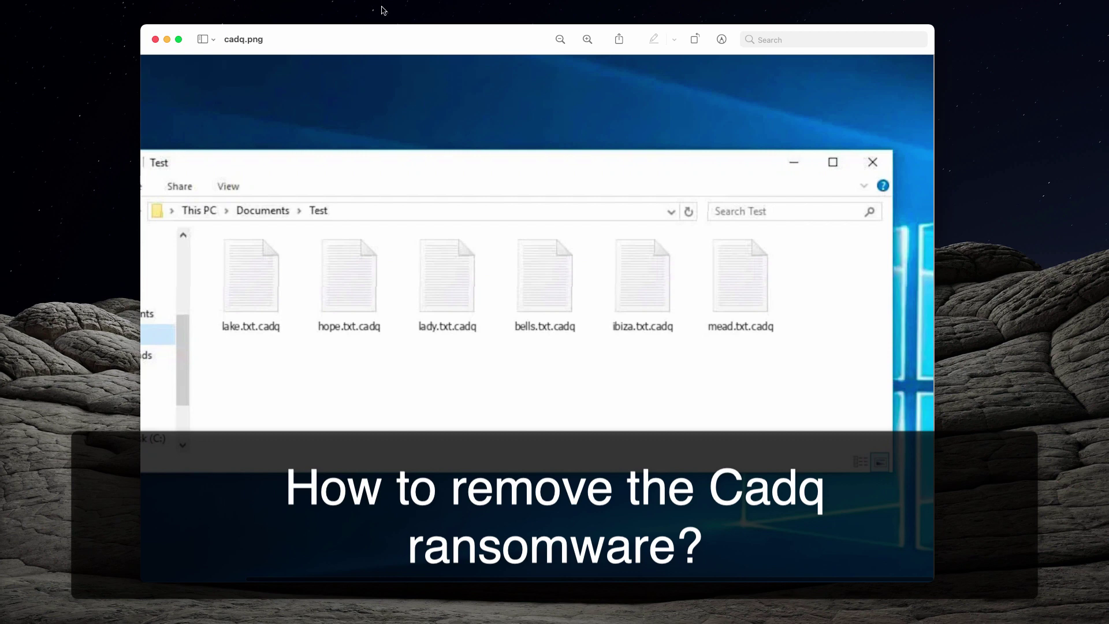
left_click_drag(410, 37, 415, 37)
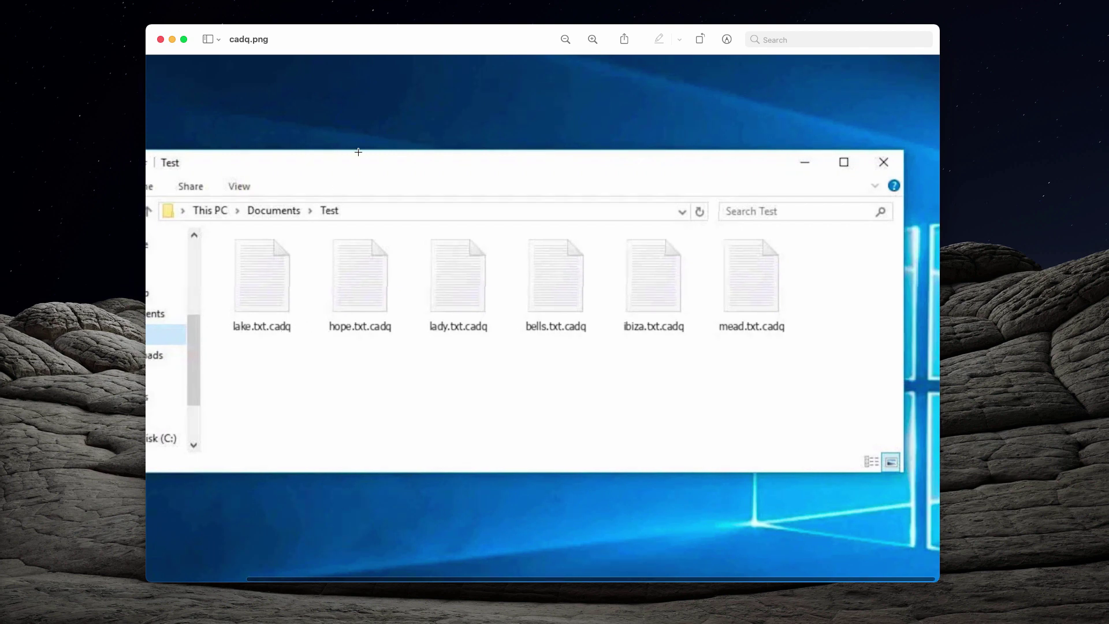
left_click_drag(399, 43, 425, 40)
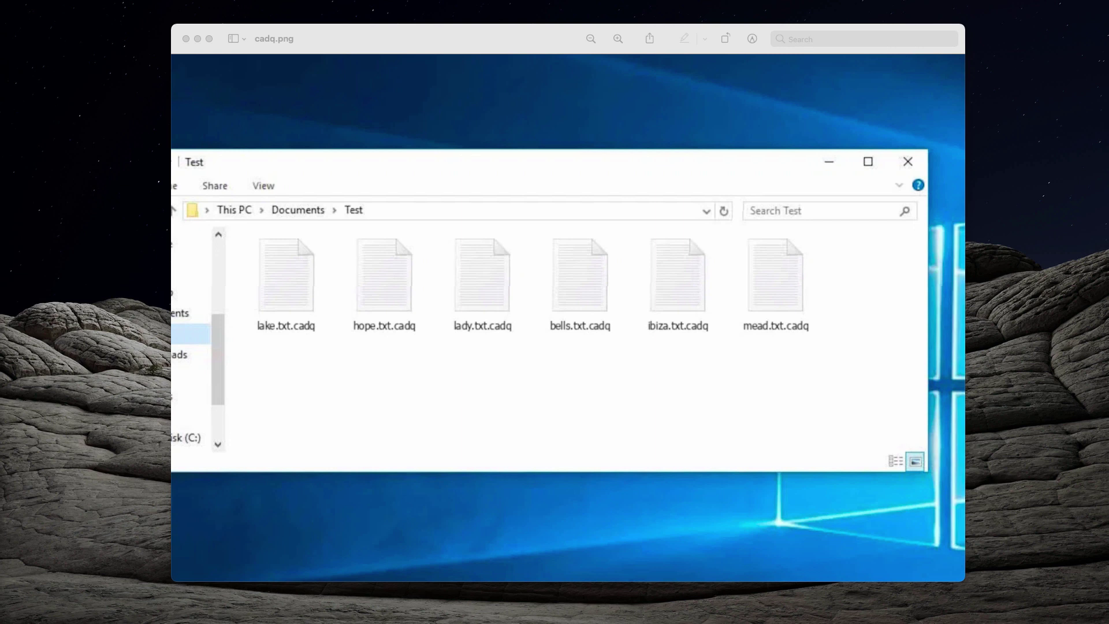
scroll(349, 132, "right", 1)
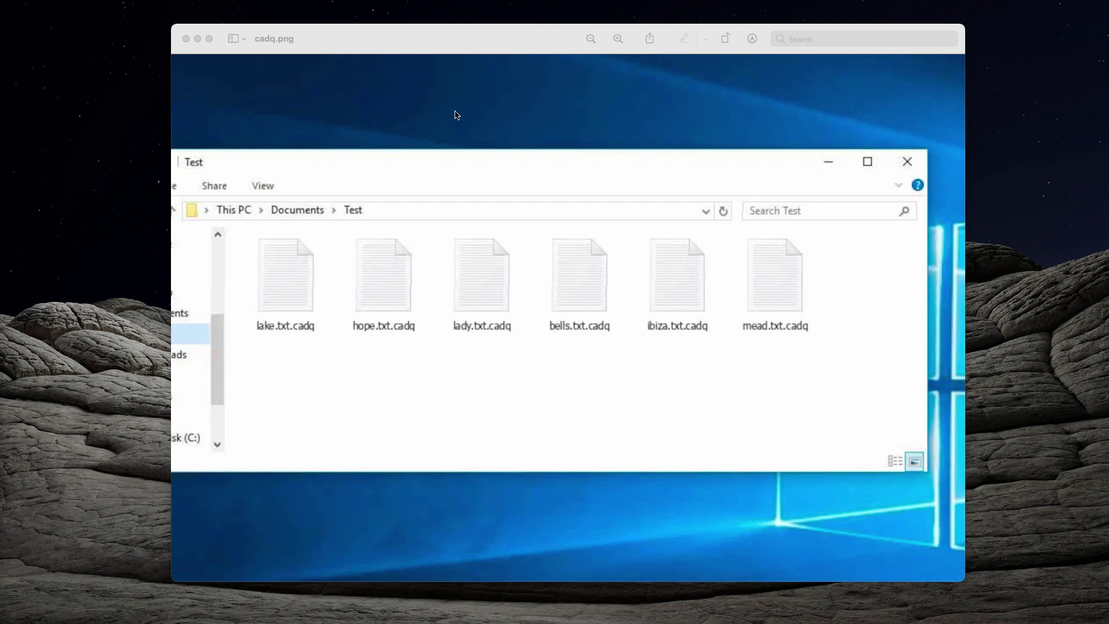
left_click(534, 43)
scroll(554, 180, "right", 1)
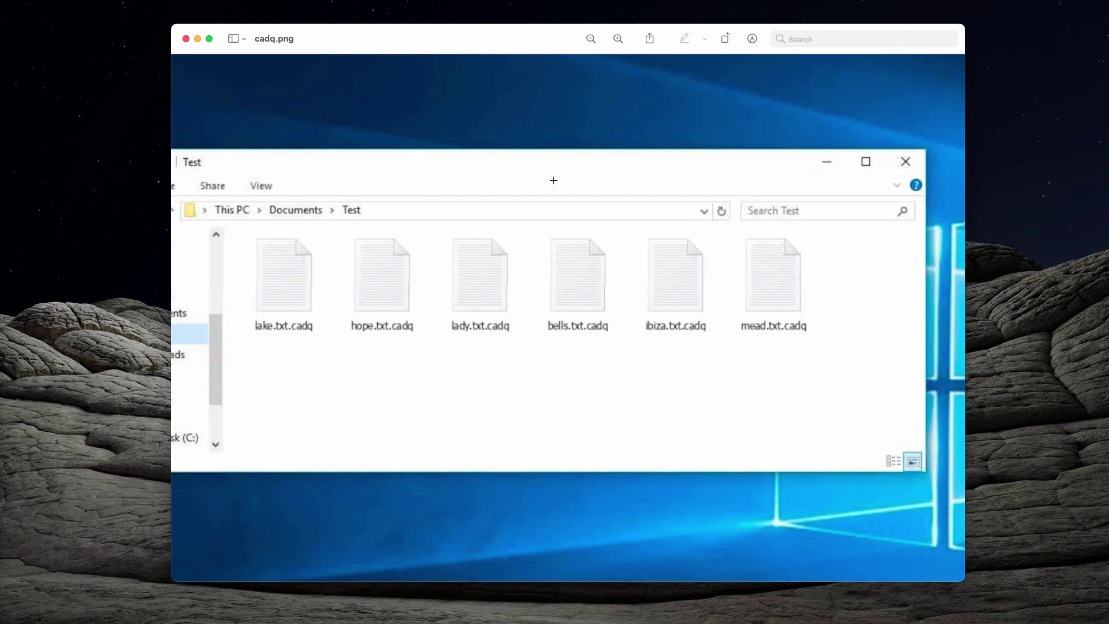
scroll(553, 180, "right", 1)
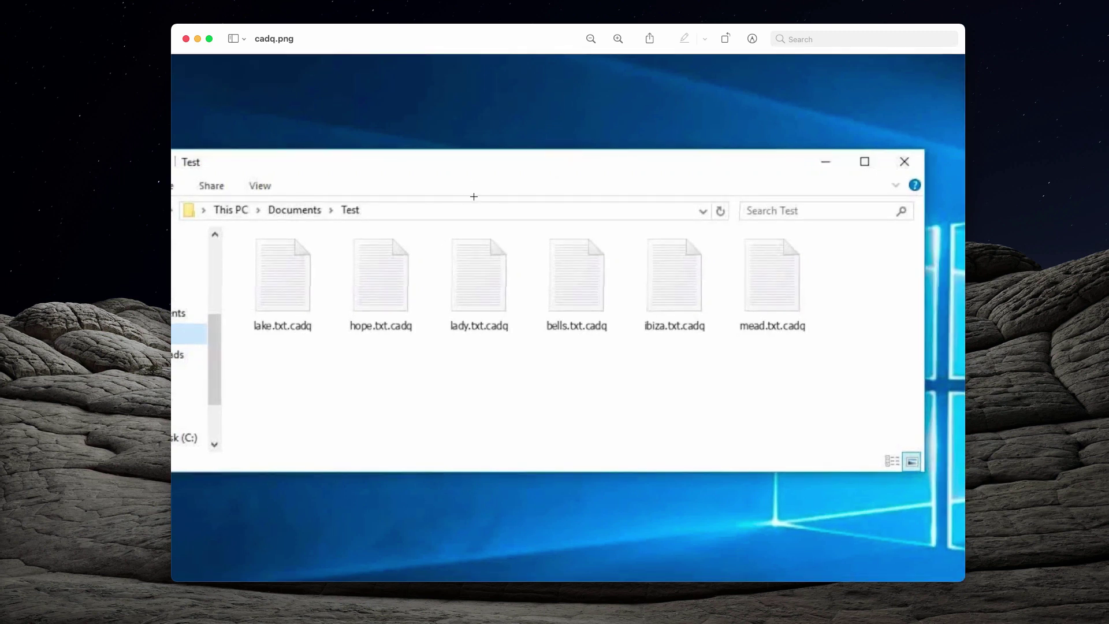
scroll(391, 351, "right", 1)
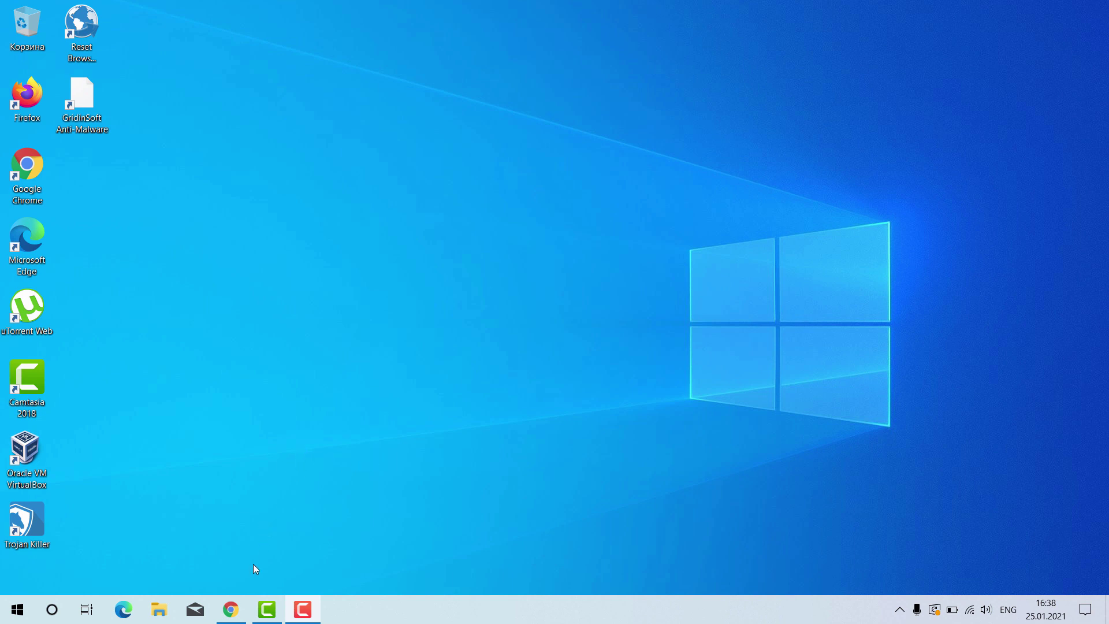
In Chrome, load system-tips.net/download-gridinsoft-anti-malware to reach the GridinSoft download page.
left_click(230, 612)
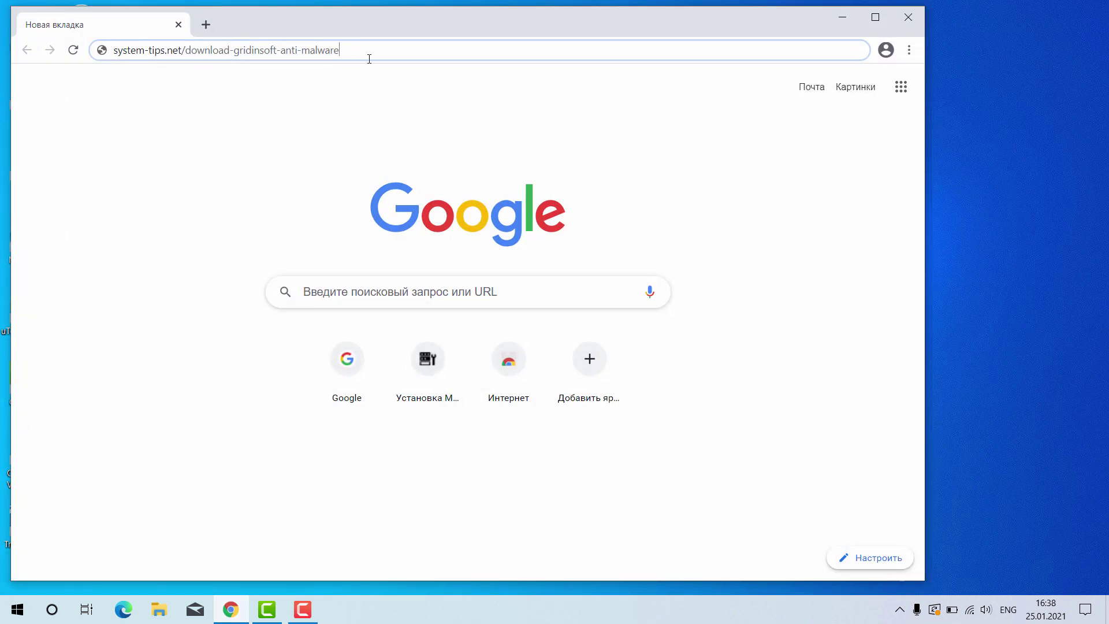
left_click_drag(379, 28, 397, 31)
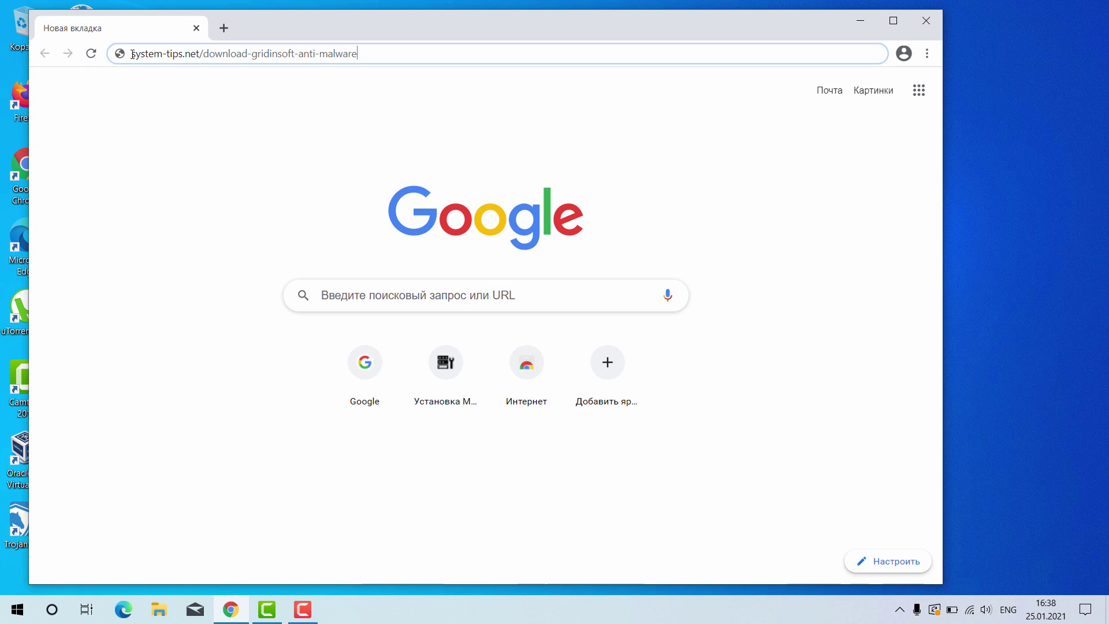
left_click_drag(132, 54, 389, 52)
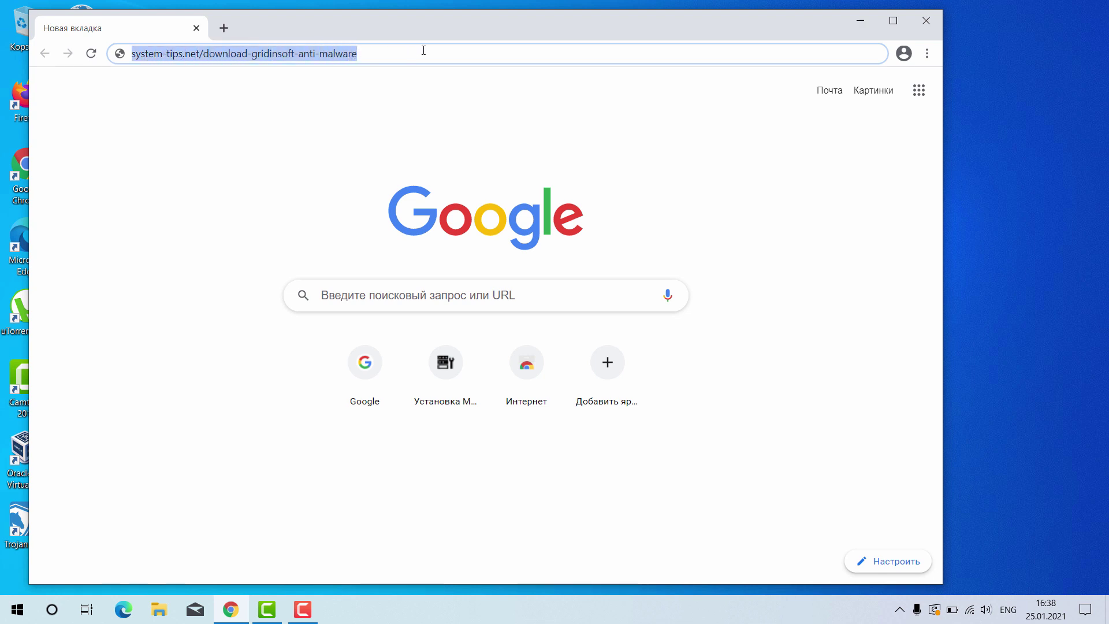
left_click(447, 47)
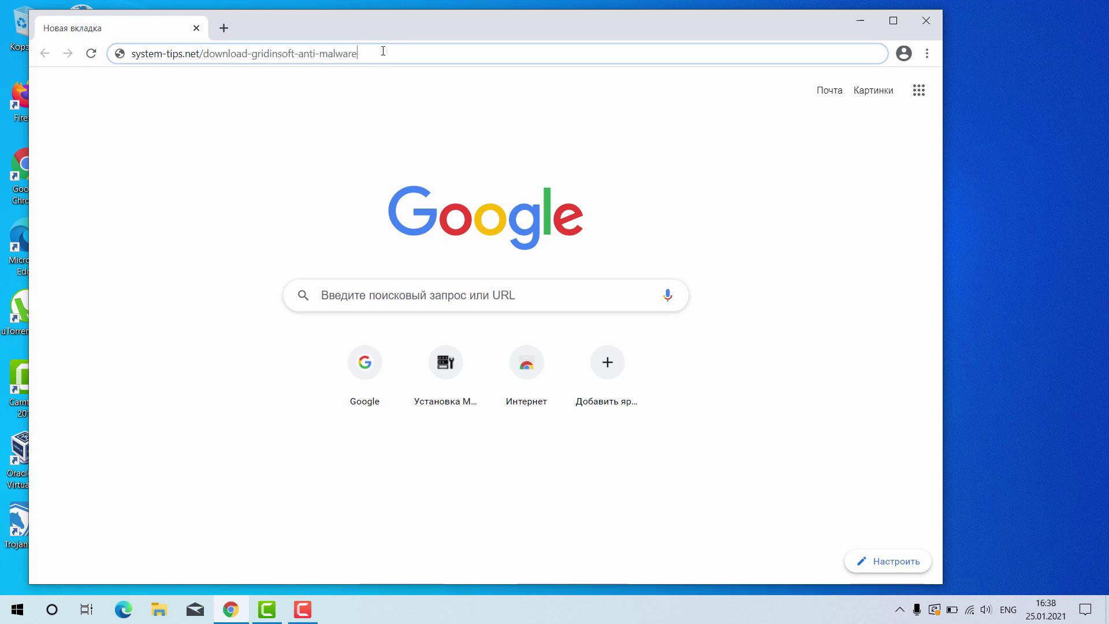
key("ctrl+a")
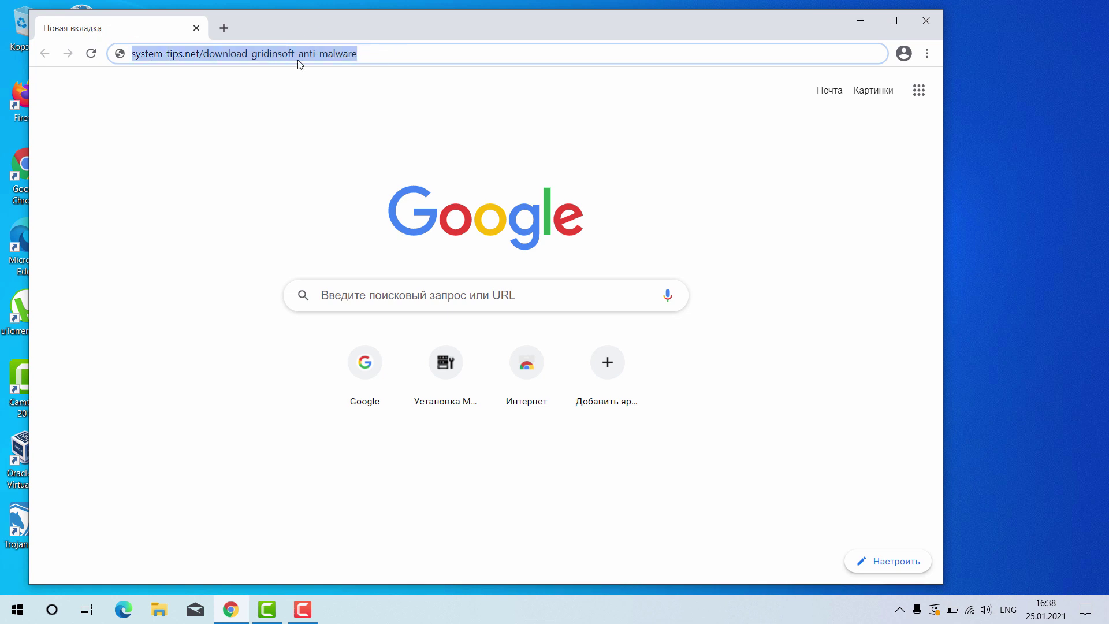
left_click(354, 55)
key("Return")
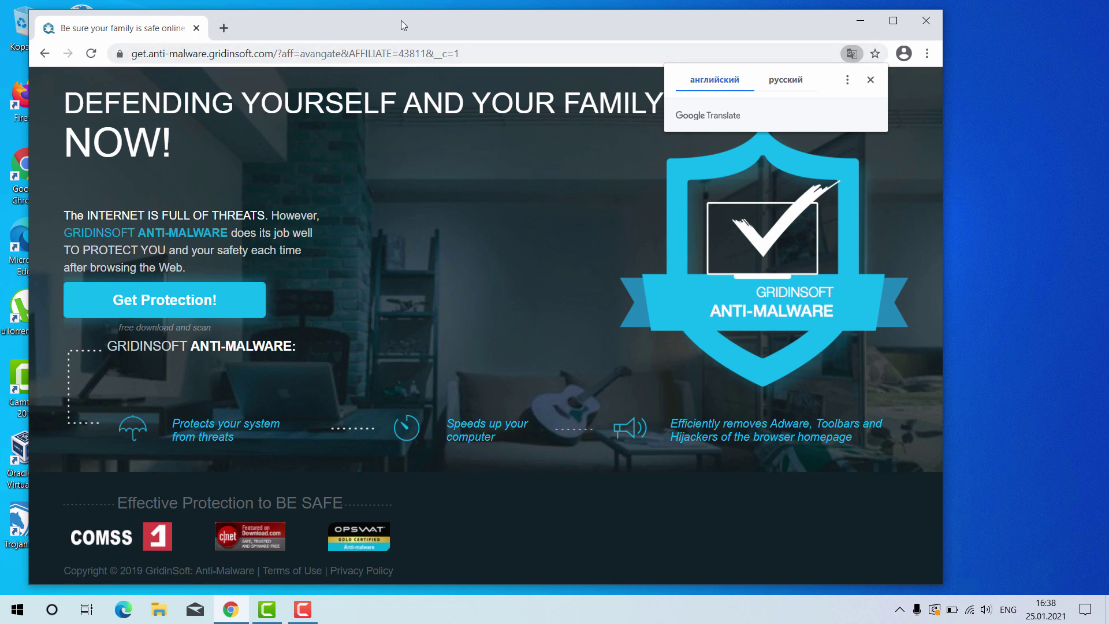
Dismiss the translate offer, download setup-antimalware via Get Protection, and run the installer.
left_click(870, 81)
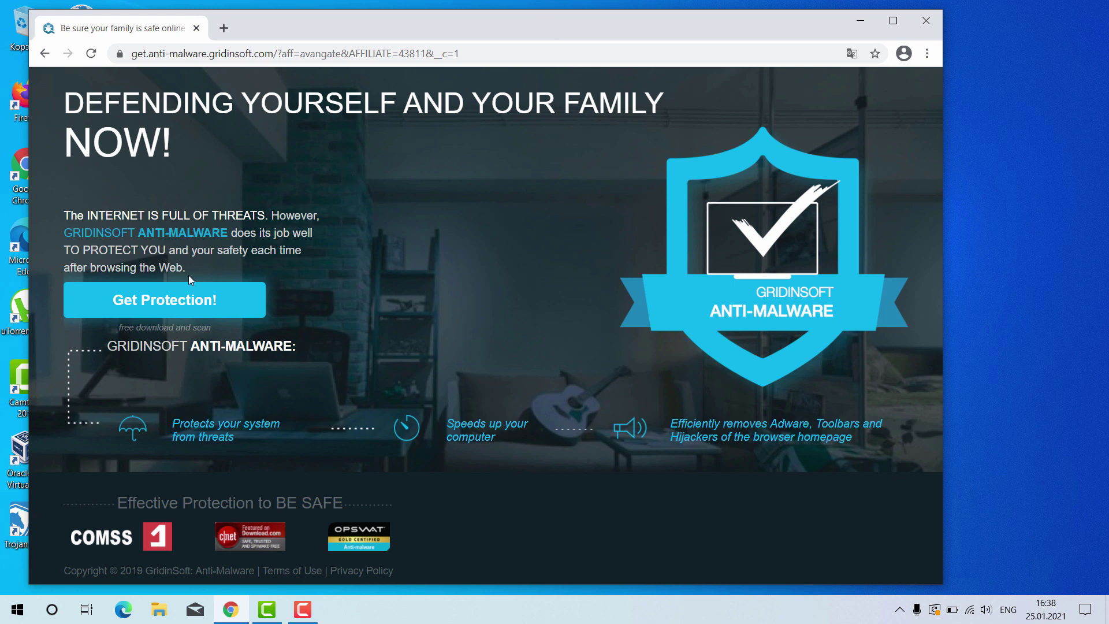
left_click(150, 308)
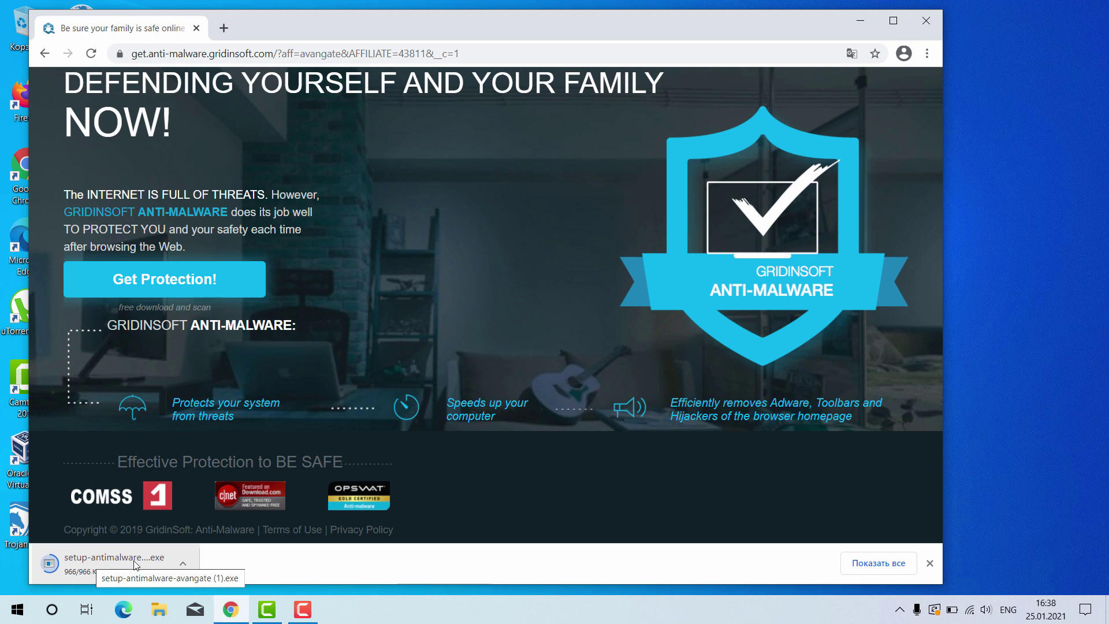
left_click(90, 565)
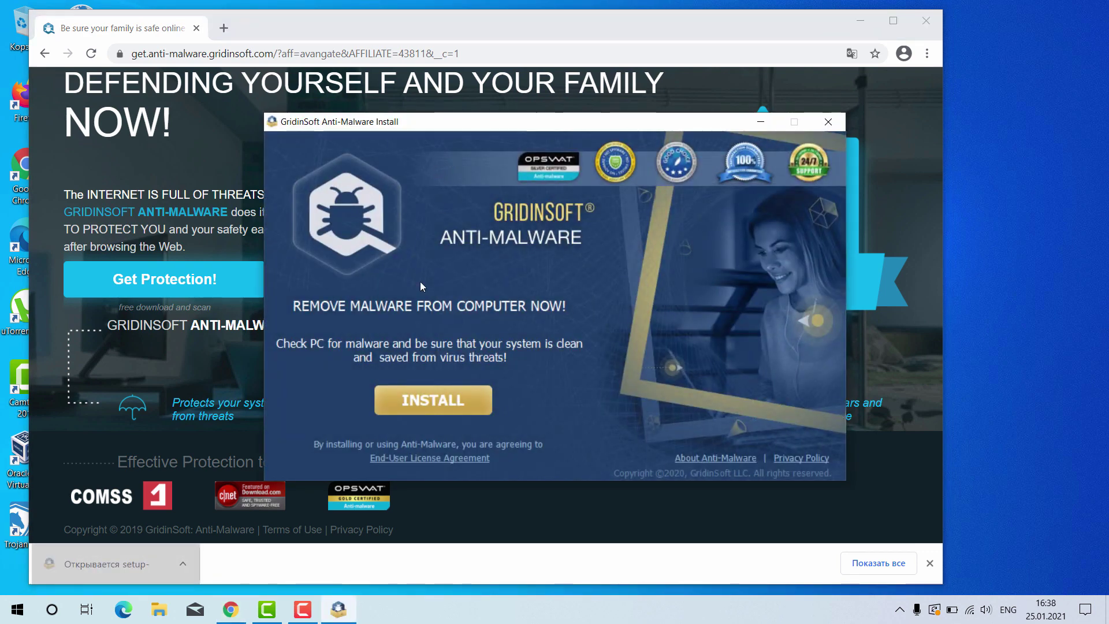
Run the GridinSoft install and wait for the 106305 KB package to finish installing.
left_click(426, 401)
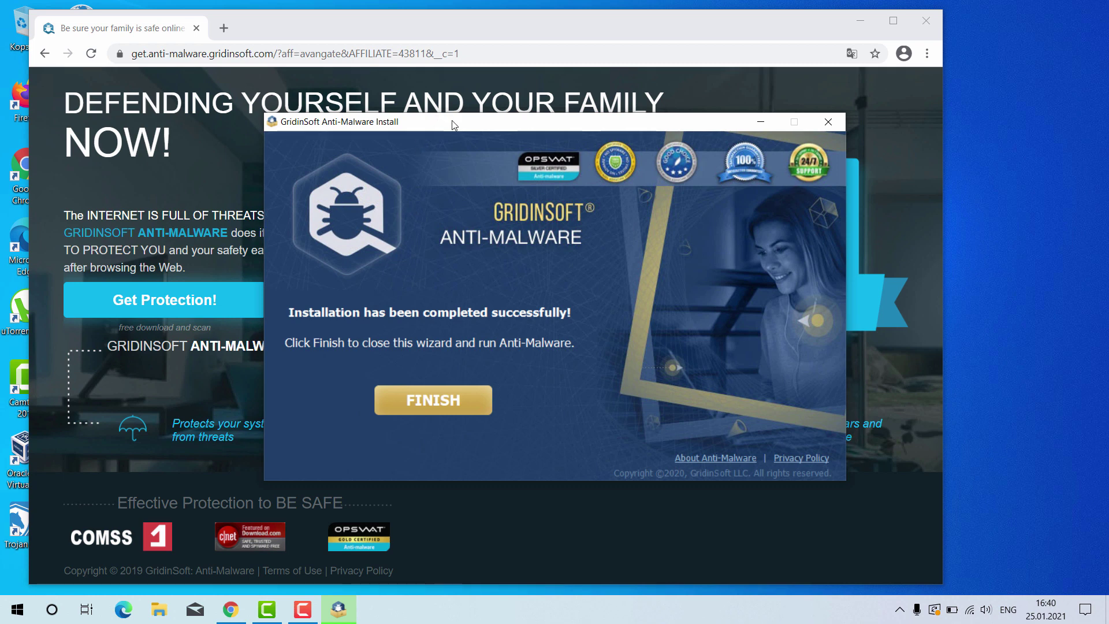
Finish the installer to launch Anti-Malware and close the Chrome window.
left_click_drag(453, 120, 452, 121)
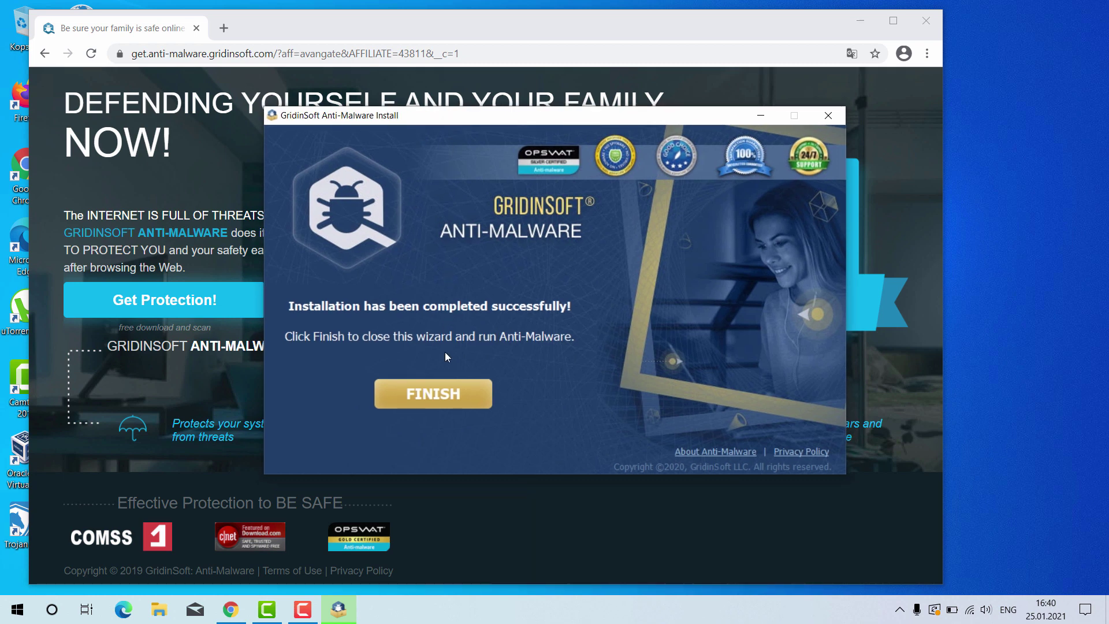
left_click(444, 391)
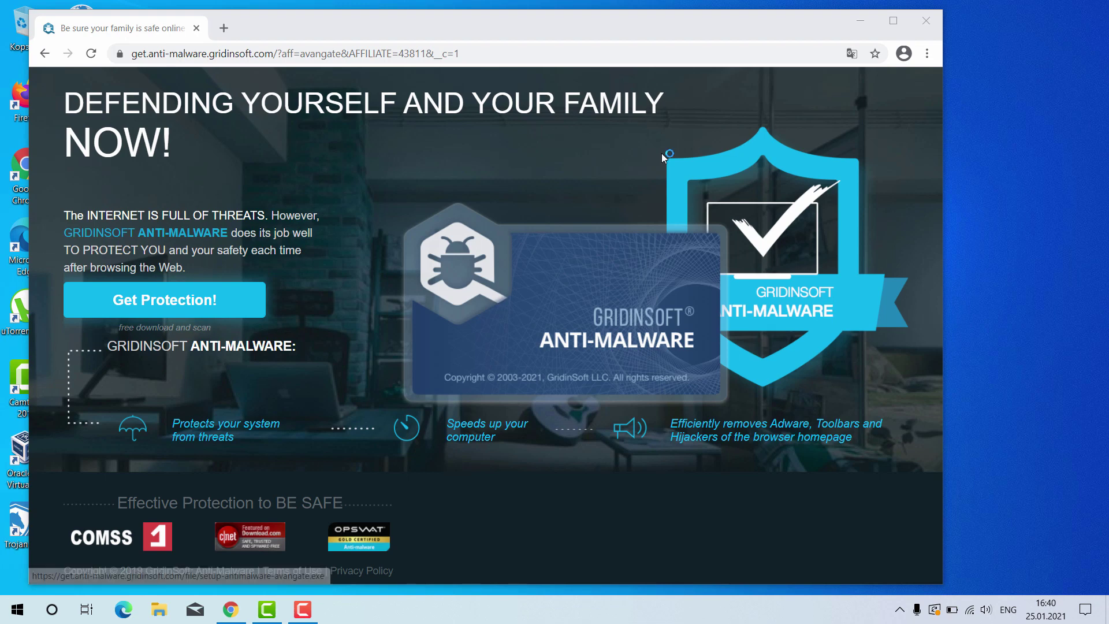
left_click(926, 20)
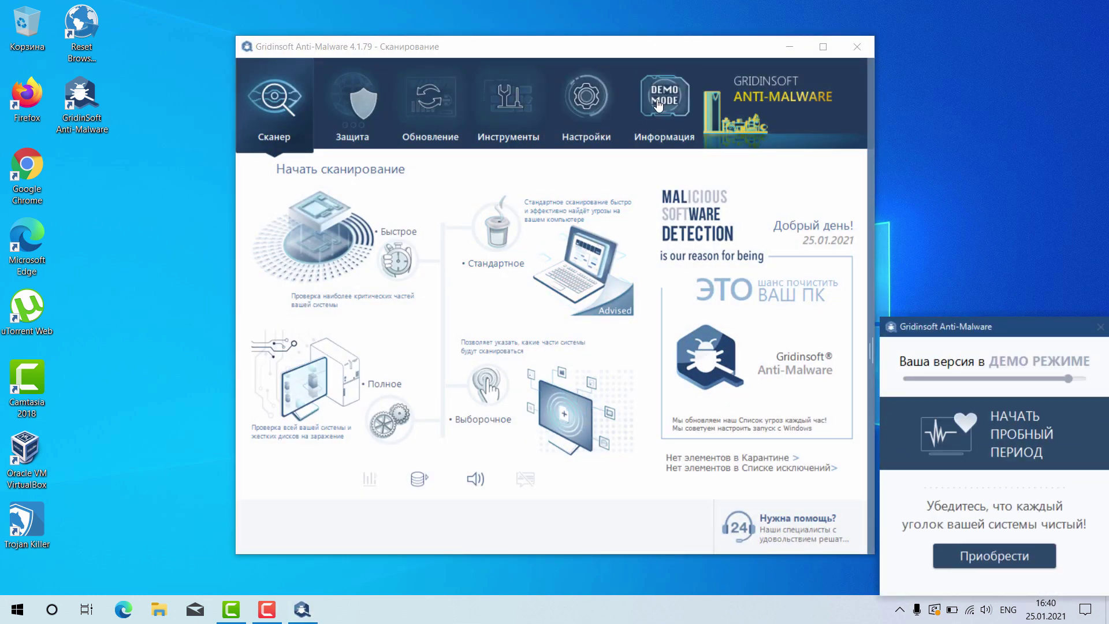
In Настройки → Язык, switch the interface language from Russian to English.
left_click(587, 115)
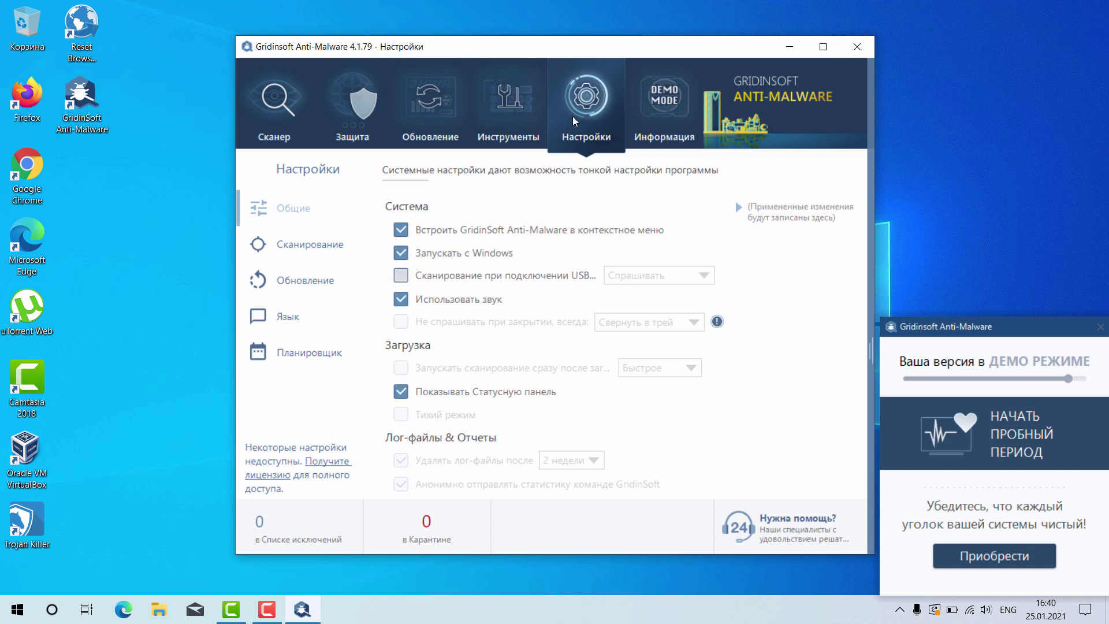
left_click(289, 316)
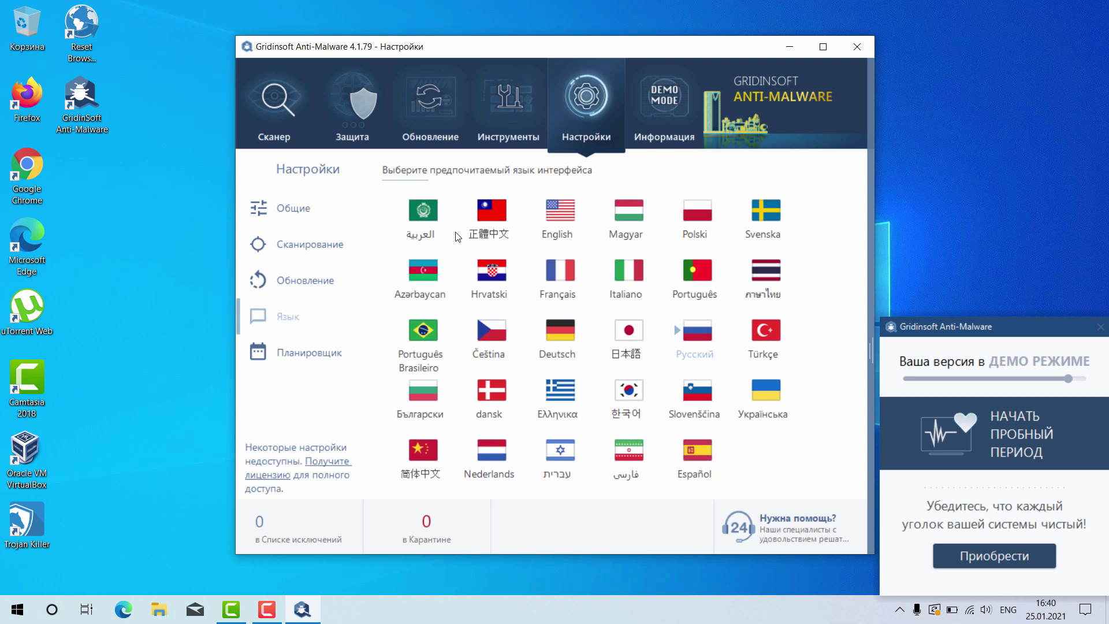
left_click(556, 211)
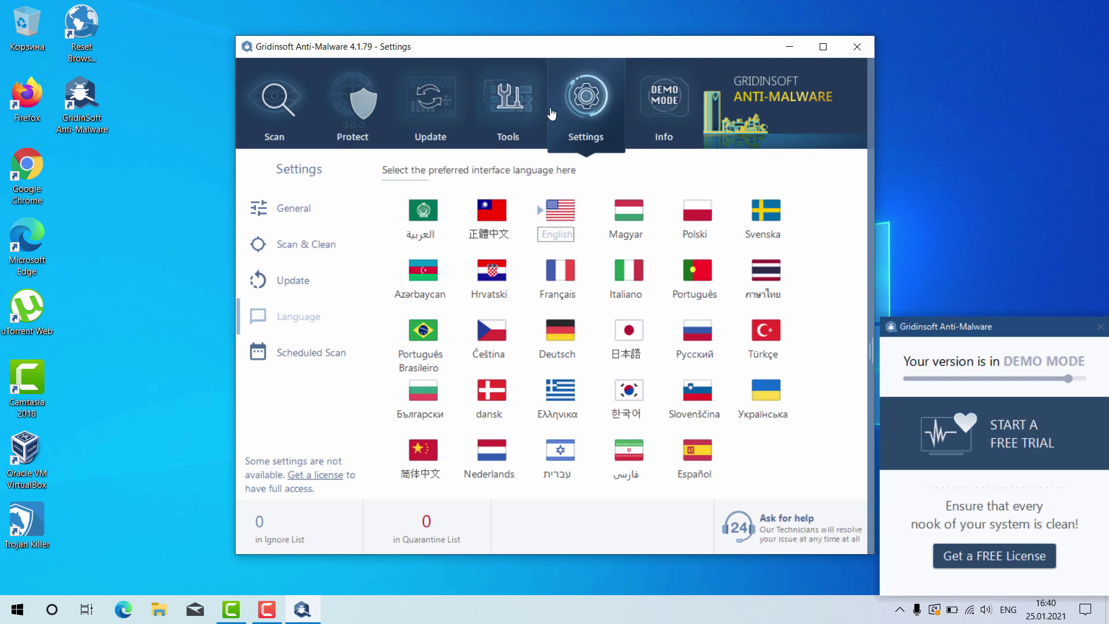
left_click_drag(527, 50, 515, 48)
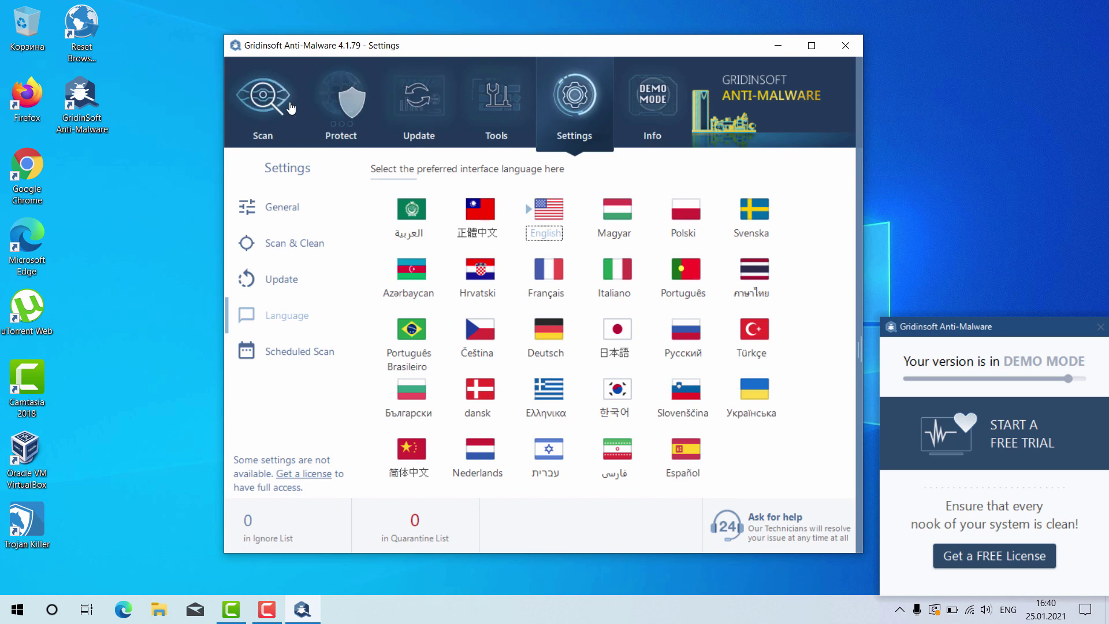
Start a Quick scan from the Scan tab's Start Scan page.
left_click(266, 105)
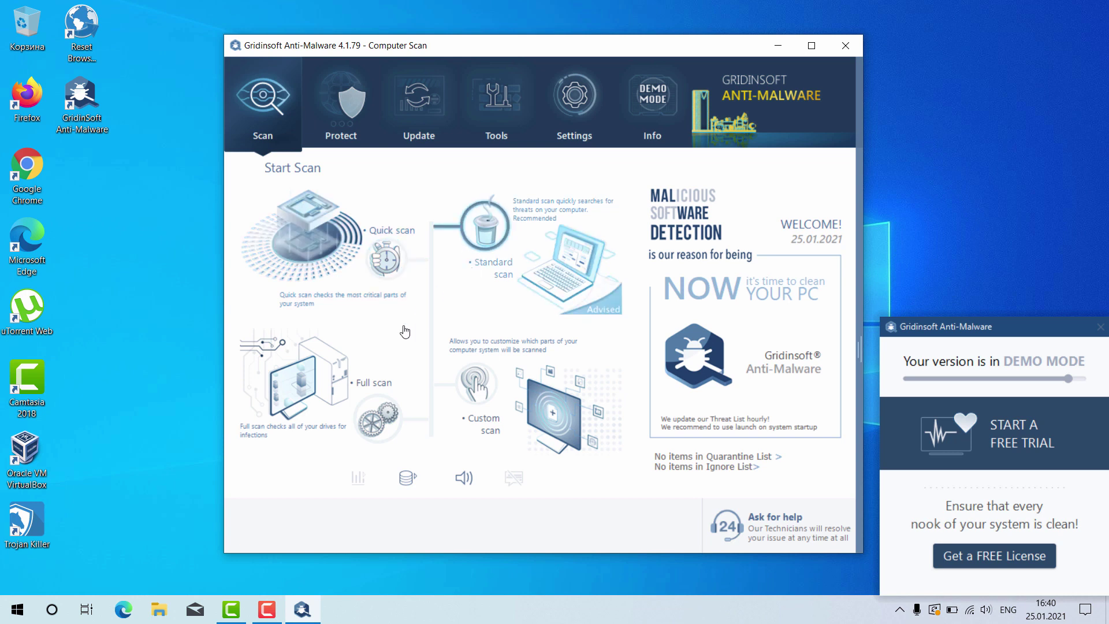
left_click(318, 267)
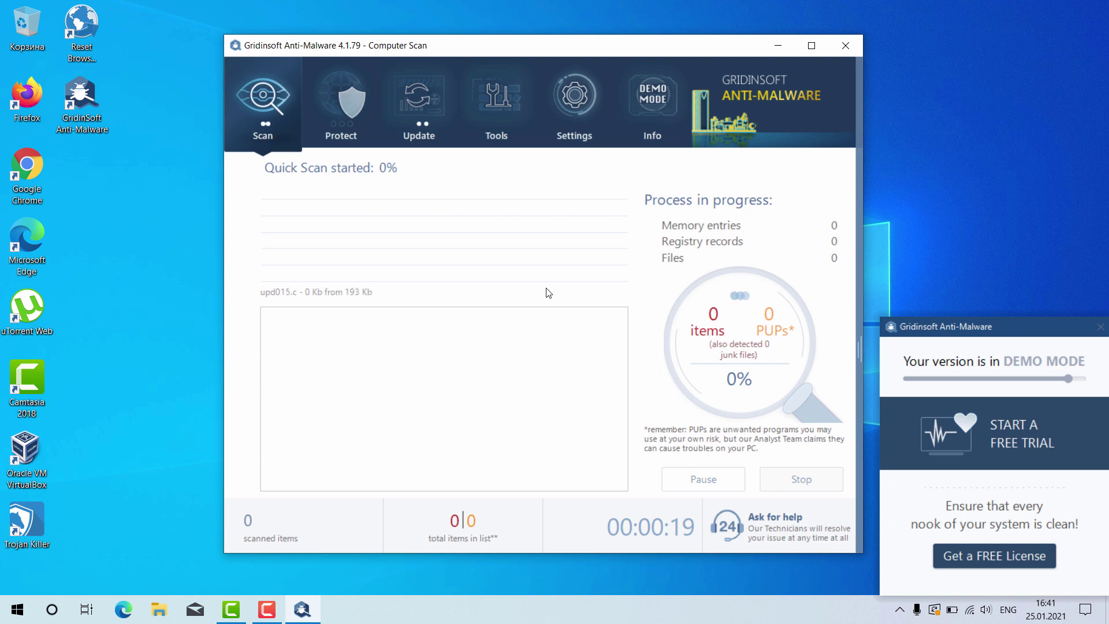
Browse Tools, Info and Settings, then return to Scan to see 3 detected objects.
left_click(493, 103)
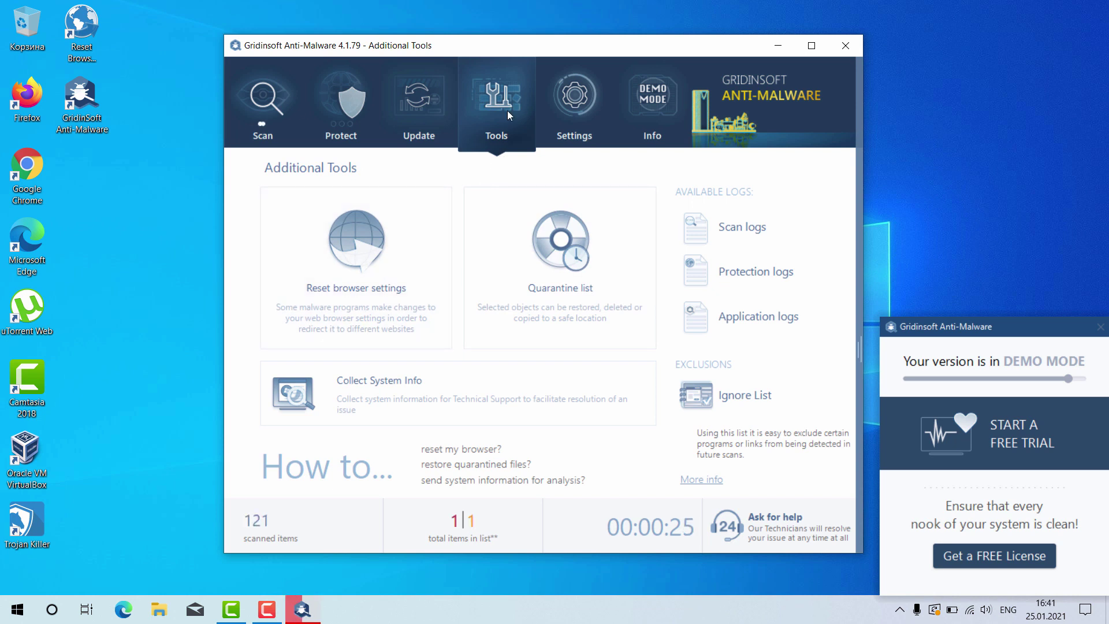
left_click(353, 242)
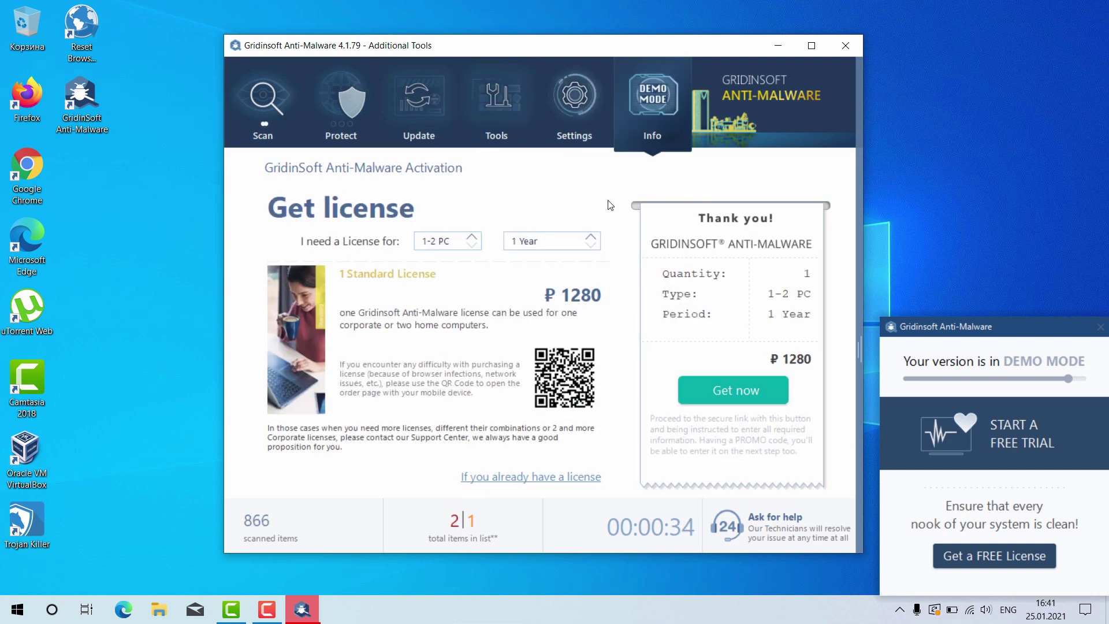
left_click(554, 132)
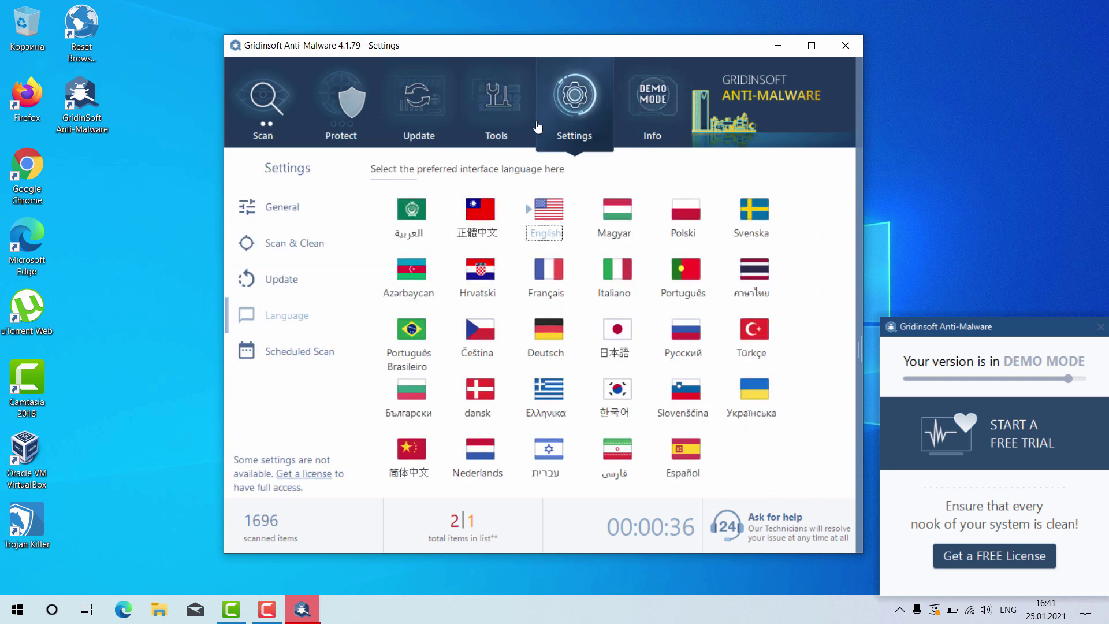
left_click(257, 97)
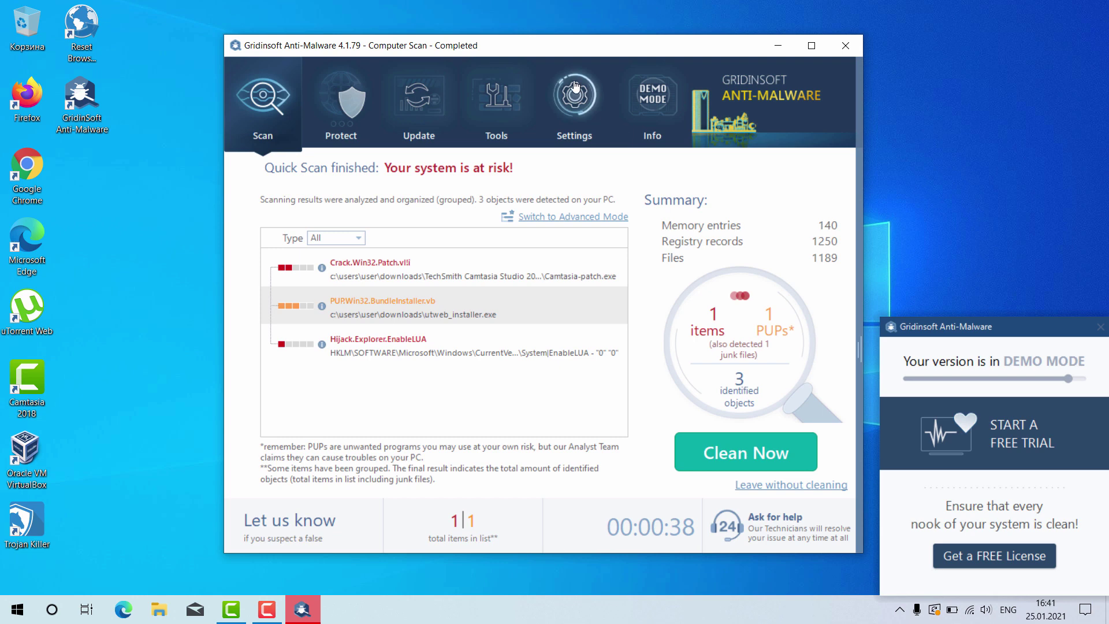
Choose Clean Now on the results to open the Get license page (1-2 PC, 1 Year, ₽ 1280).
left_click(732, 463)
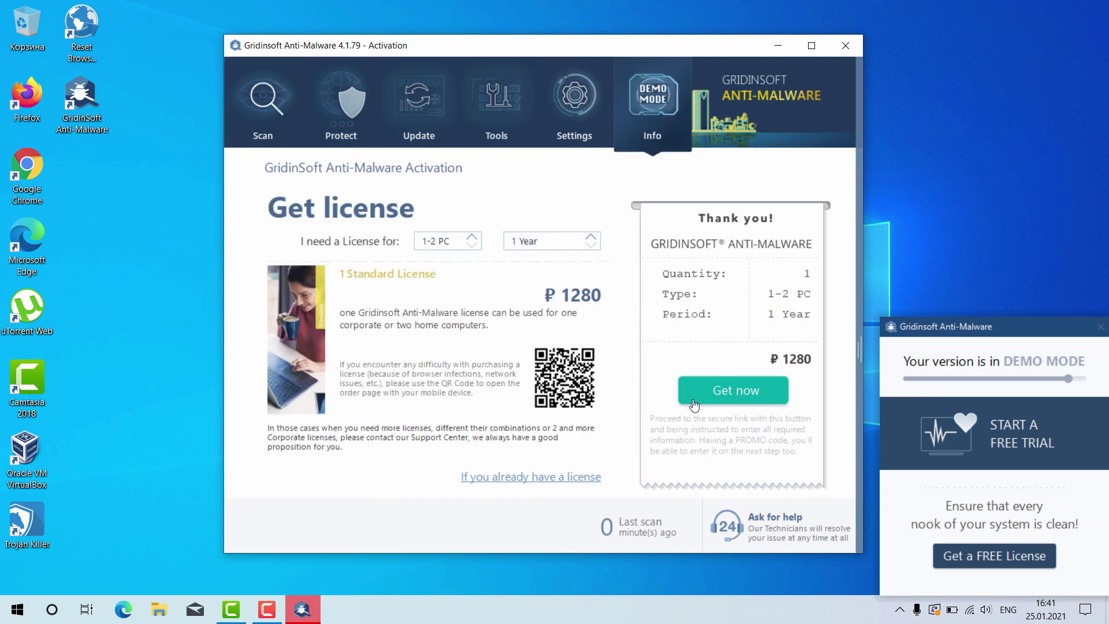